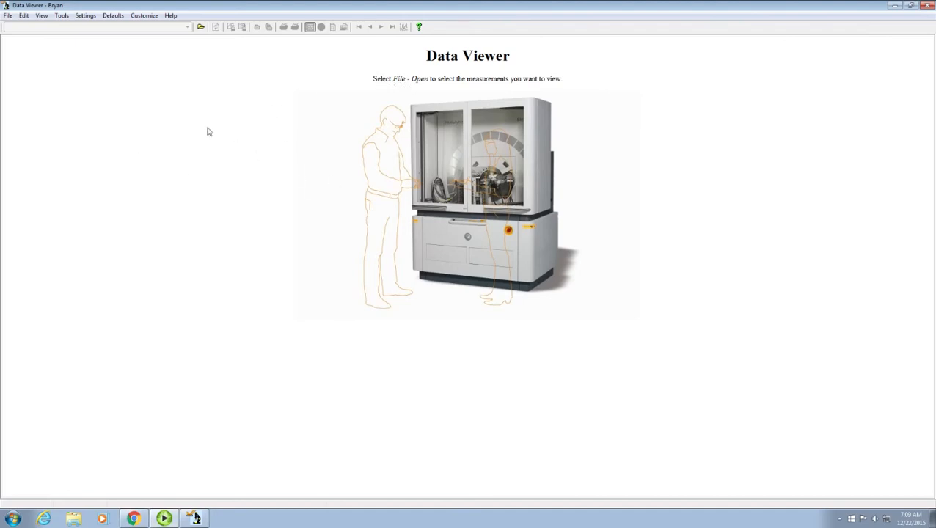
Open the Cu Powder XRD measurement
left_click(8, 16)
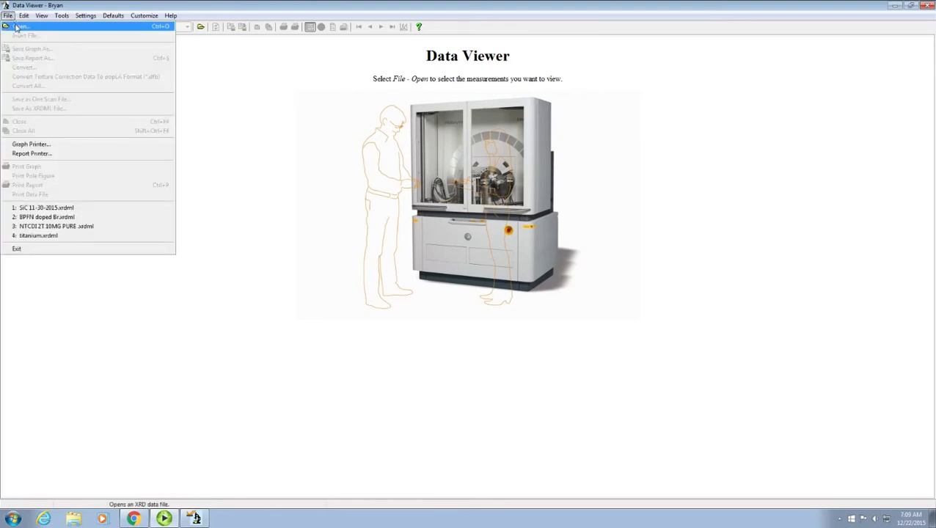
left_click(16, 27)
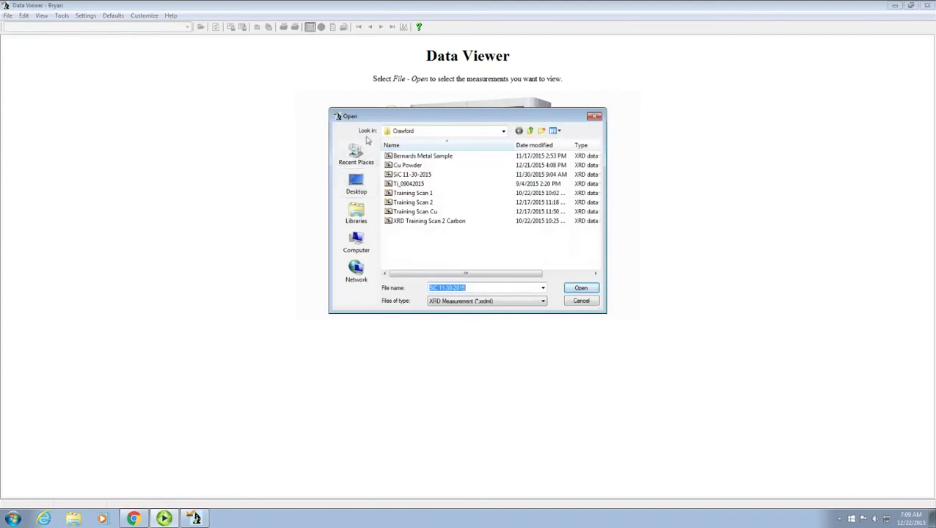
double_click(413, 167)
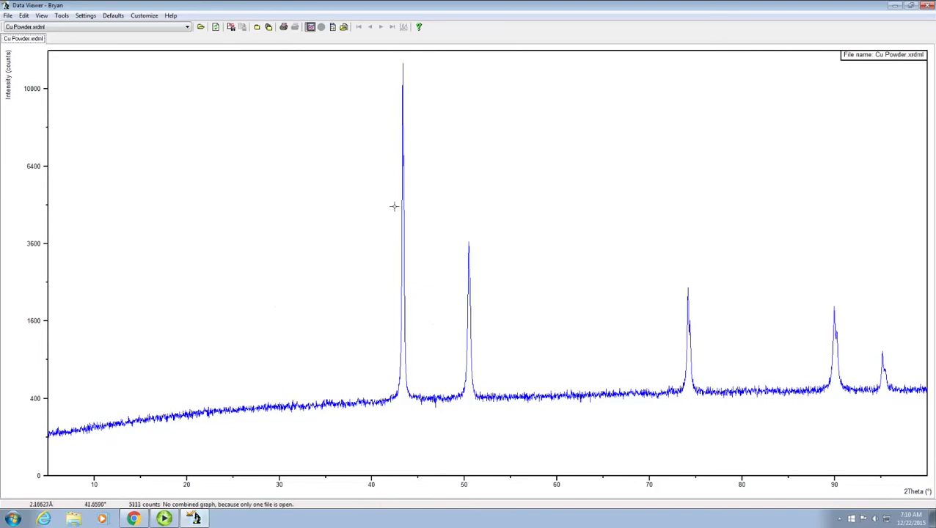
Convert the Cu Powder scan to a PANalytical binary scan file (*.rd) and close Data Viewer
left_click(8, 15)
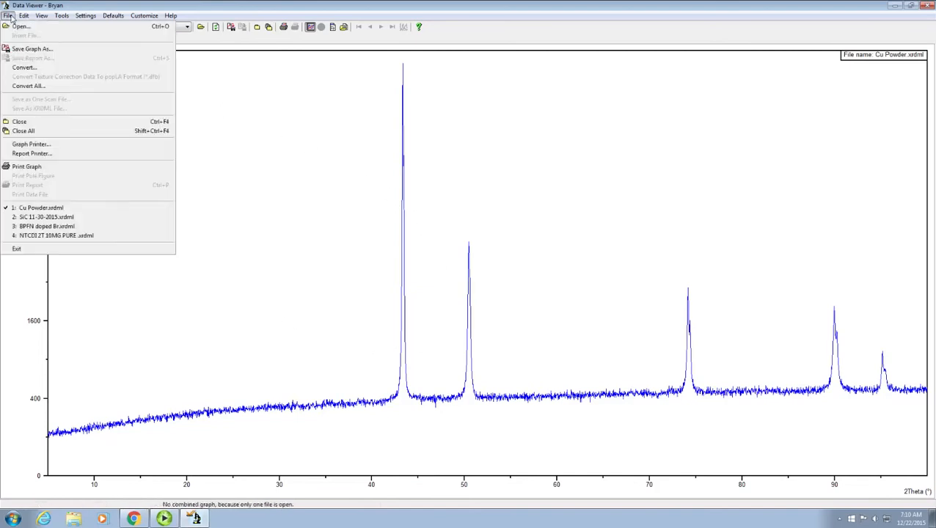
left_click(35, 71)
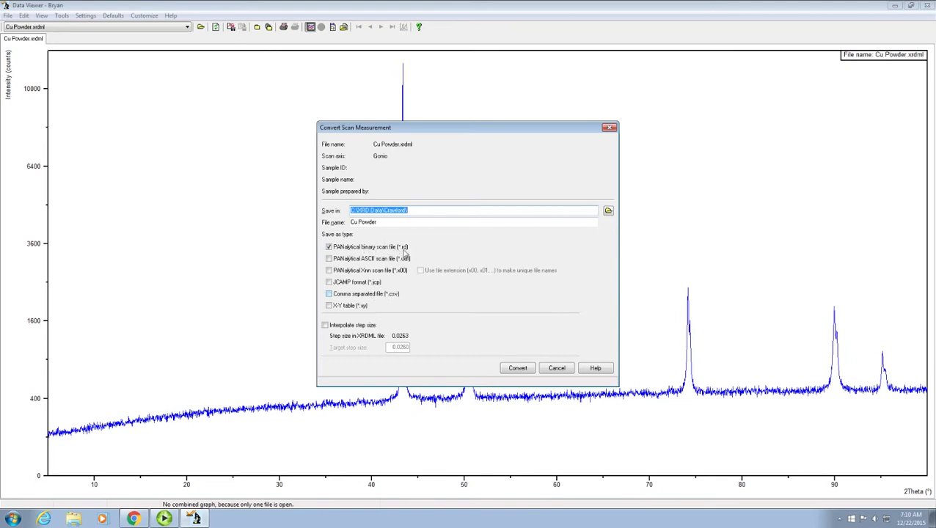
left_click(517, 369)
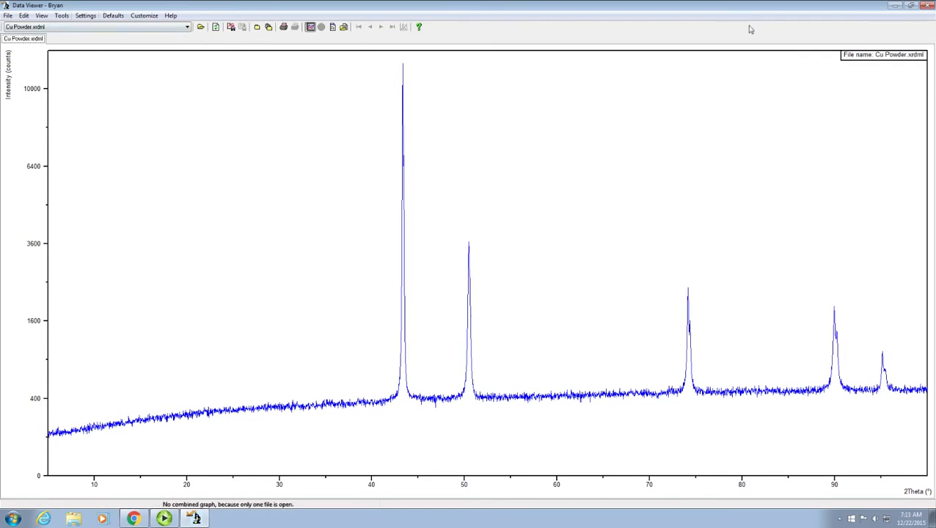
left_click(924, 6)
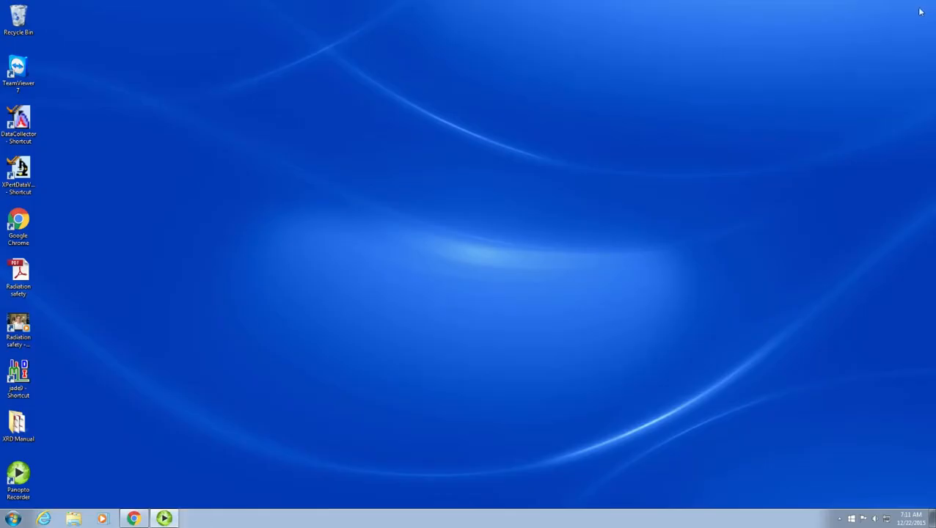
Launch Jade 9 from the desktop and read in the Cu Powder.rd scan file
double_click(26, 378)
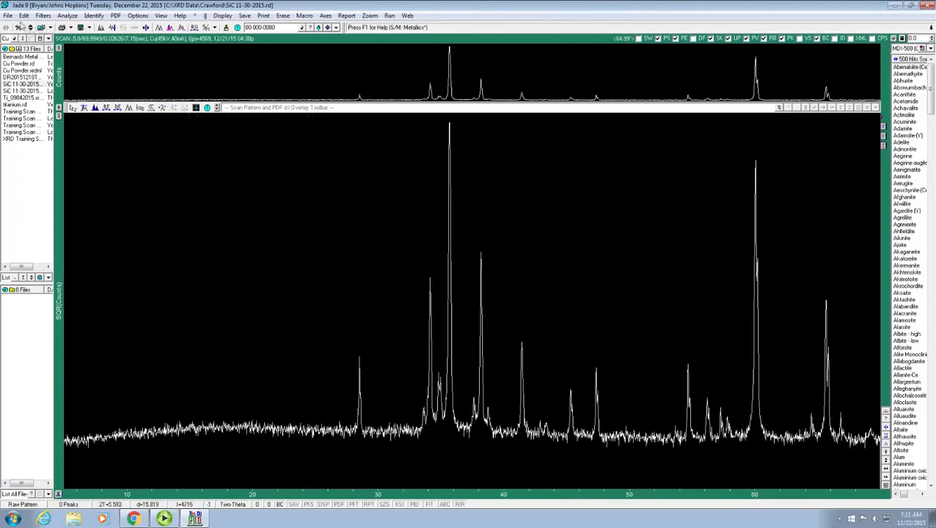
left_click(8, 15)
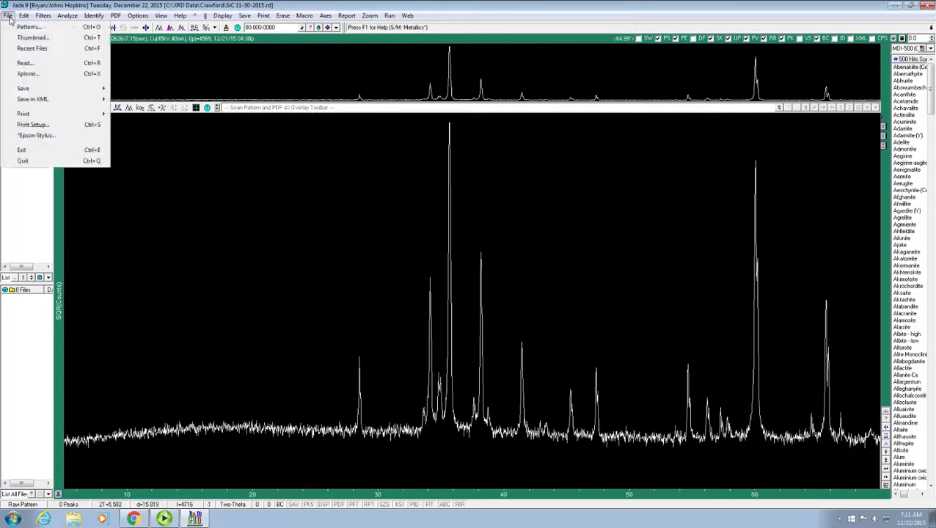
left_click(32, 65)
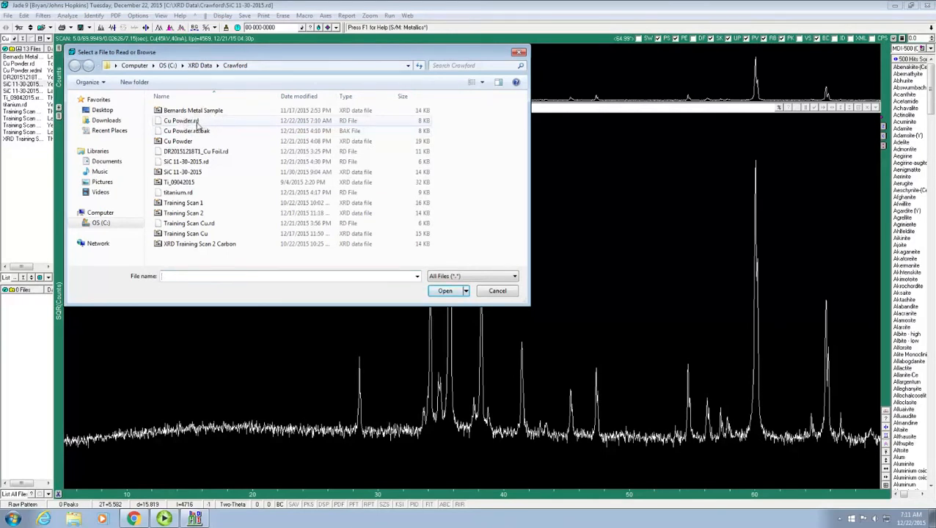
left_click(197, 123)
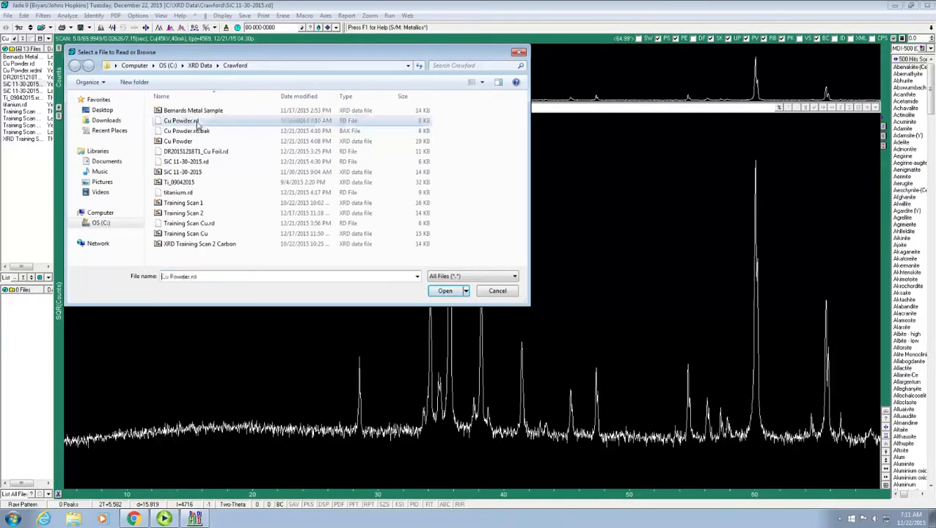
left_click(446, 291)
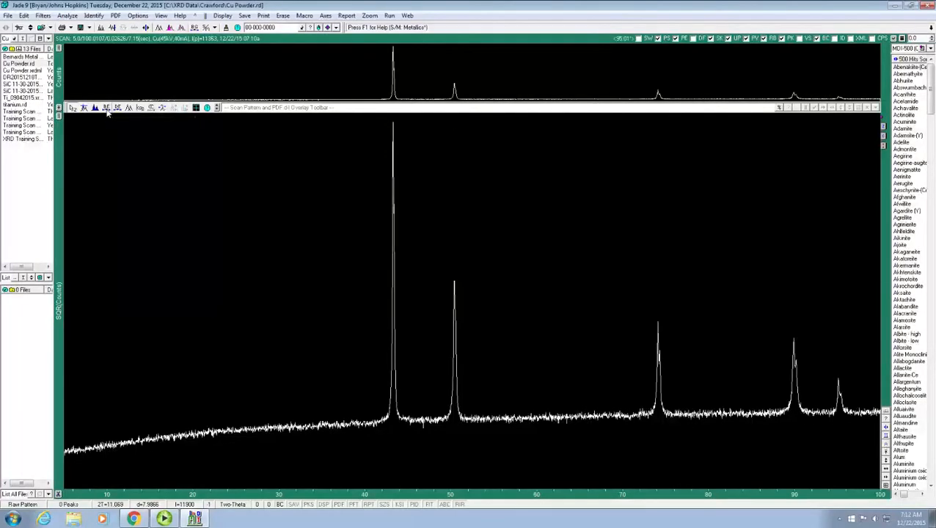
Fit a background curve to the Cu Powder pattern with sampling and fit type 5, and remove it with K-alpha2 stripping on
left_click(107, 108)
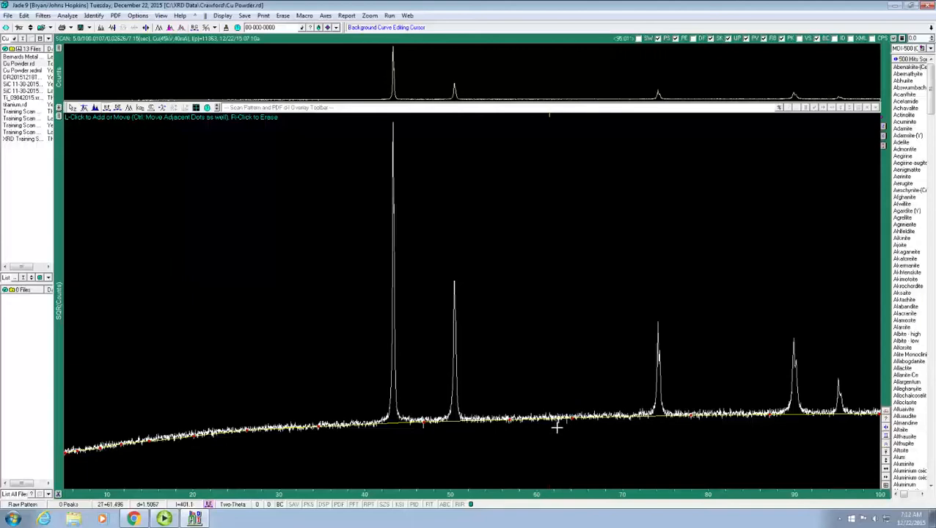
scroll(557, 428, "up", 1)
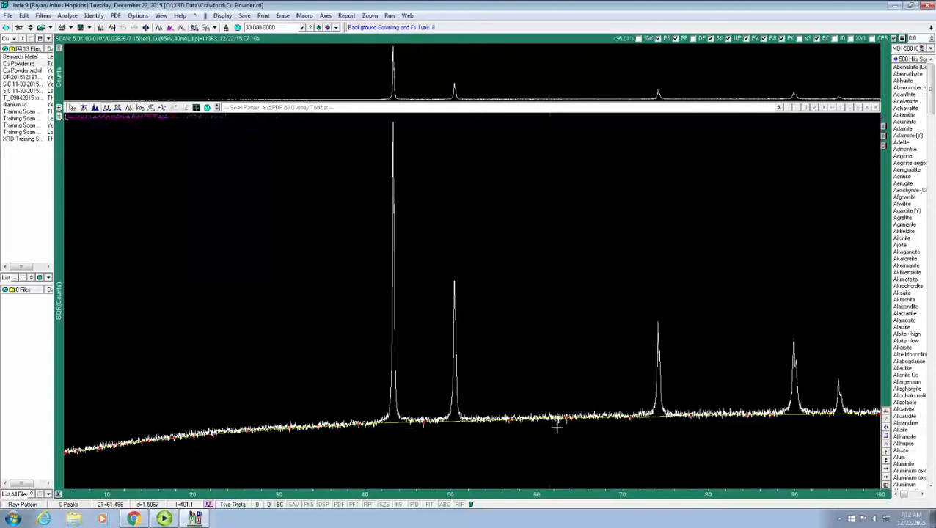
scroll(556, 427, "down", 1)
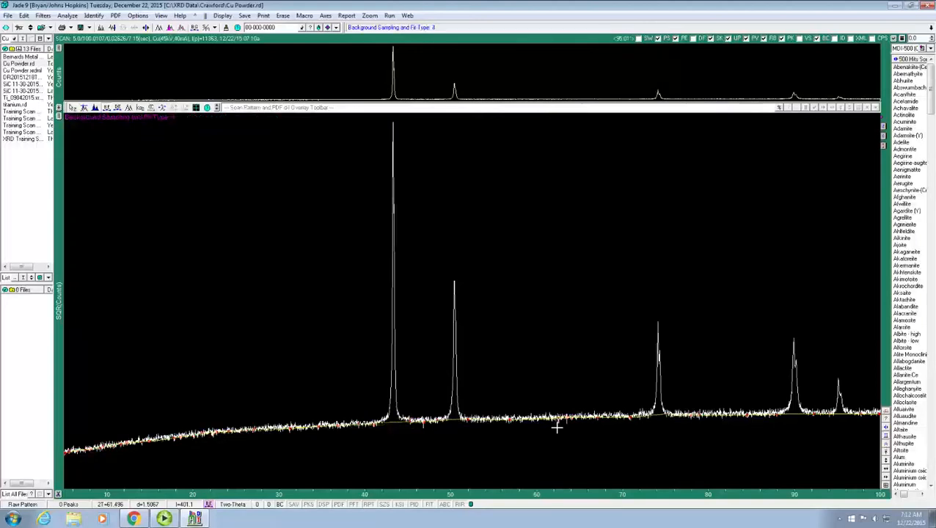
scroll(557, 428, "down", 1)
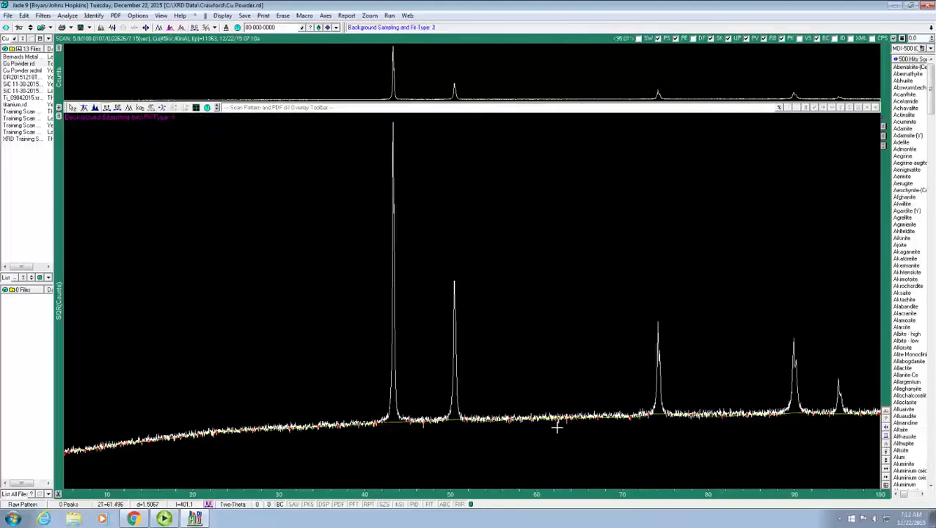
scroll(557, 427, "down", 1)
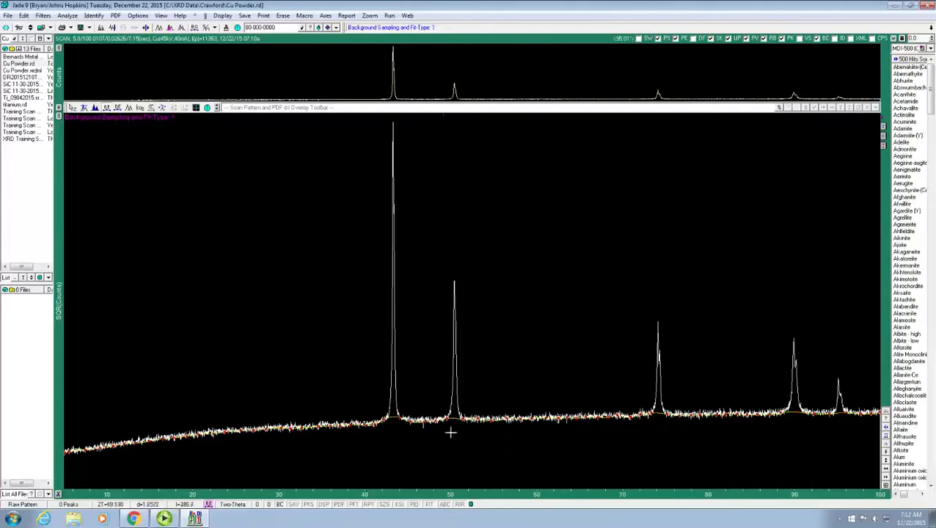
scroll(287, 437, "up", 1)
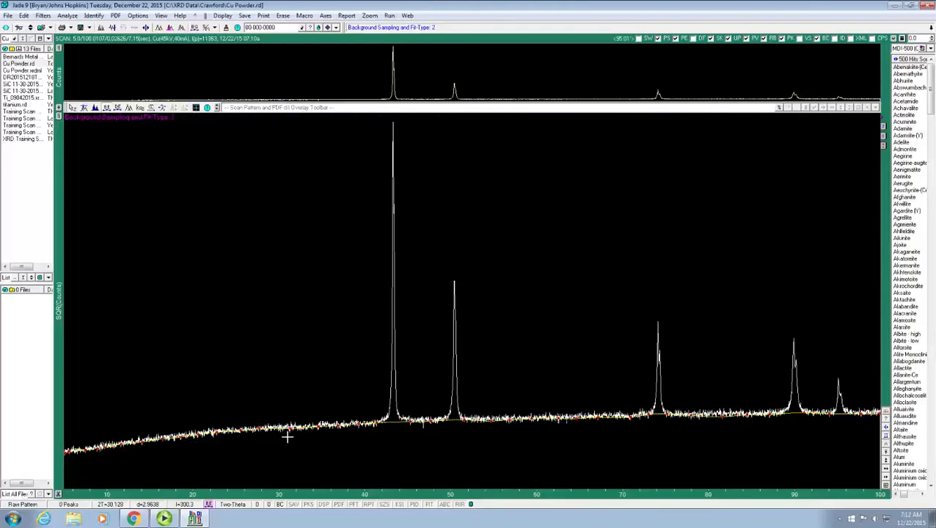
scroll(288, 437, "down", 1)
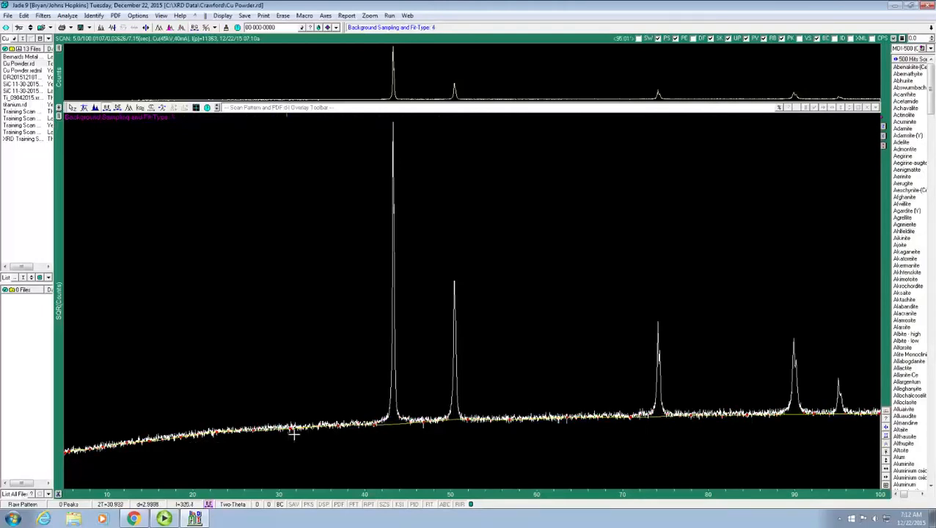
scroll(301, 437, "down", 1)
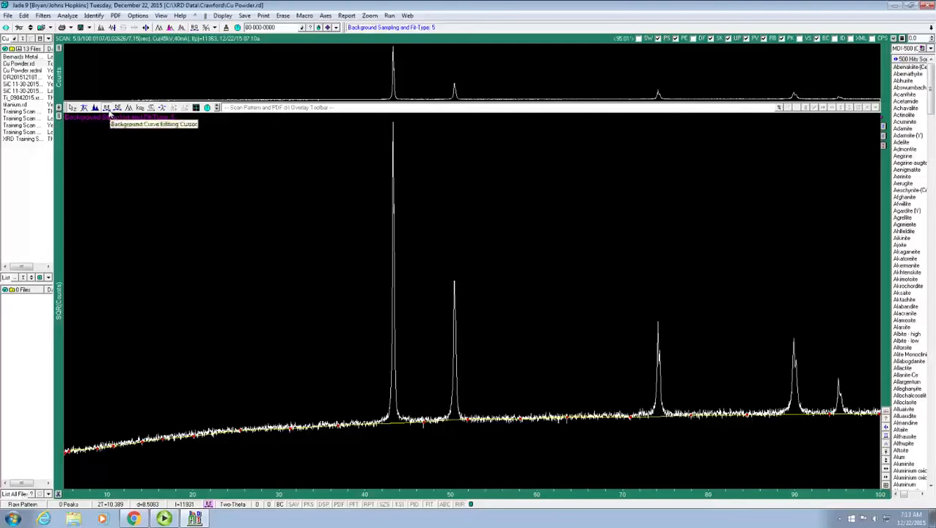
left_click(107, 108)
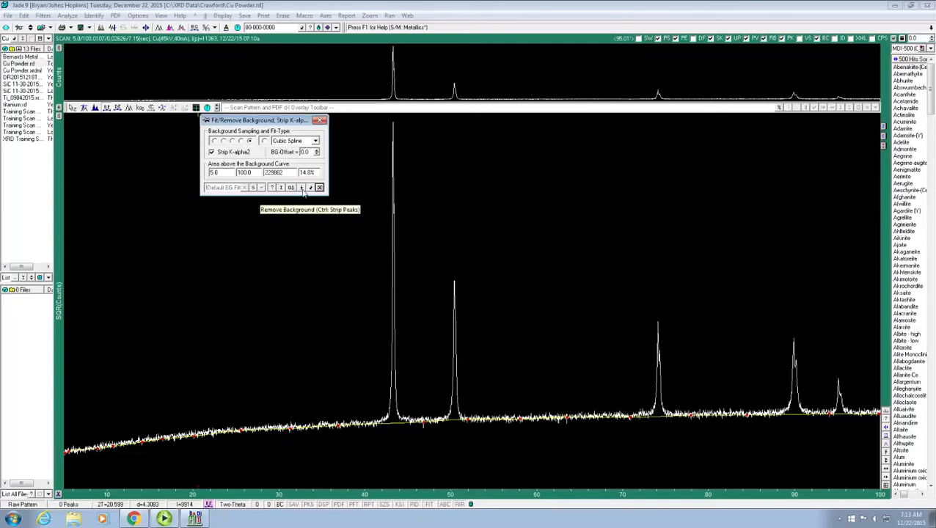
left_click(302, 188)
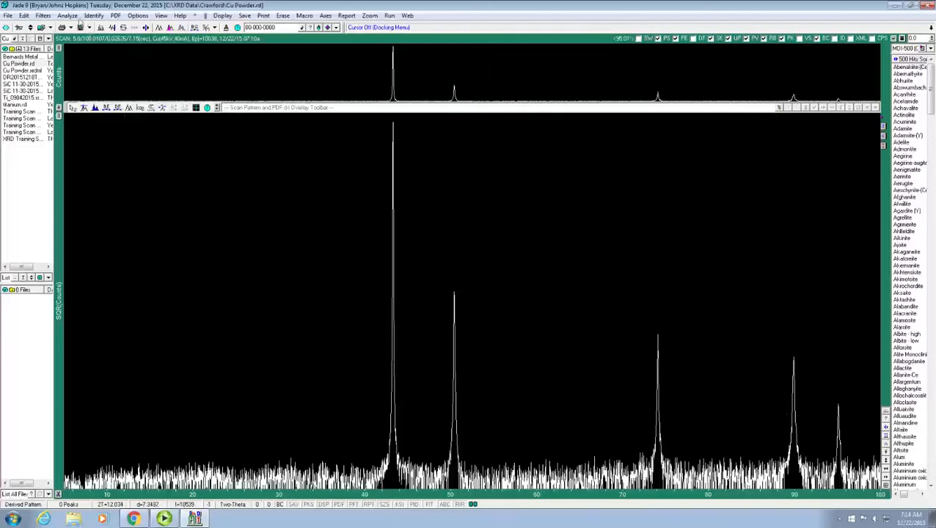
Restrict the PDF chemistry retrieval to copper and oxygen, clearing all other preselected elements
left_click(116, 16)
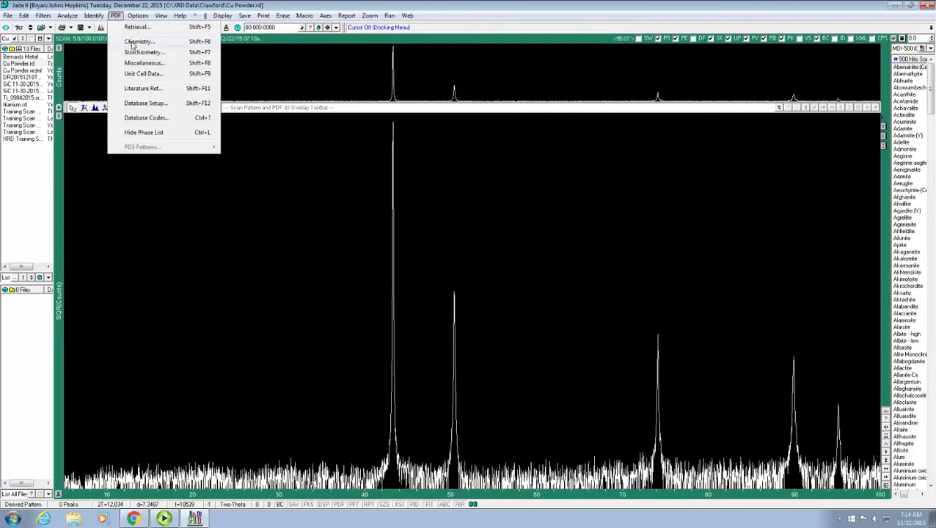
left_click(136, 41)
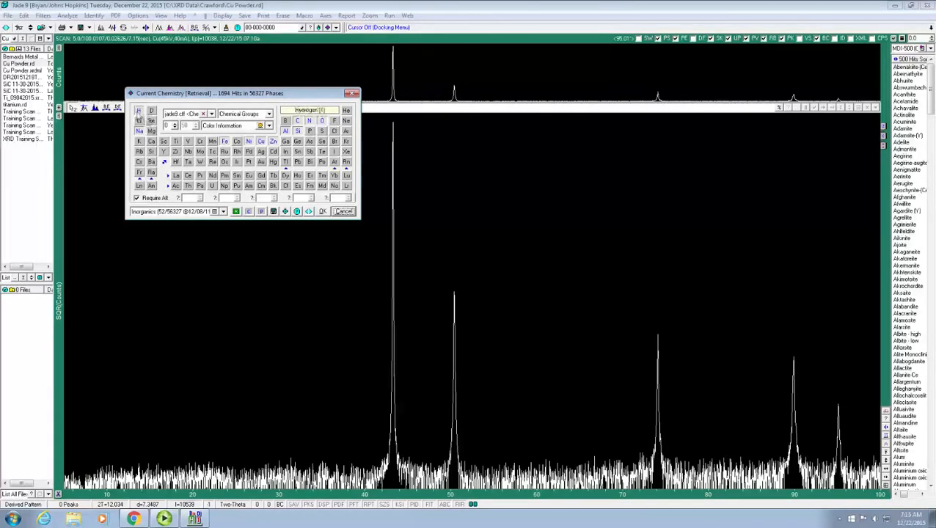
left_click(138, 111)
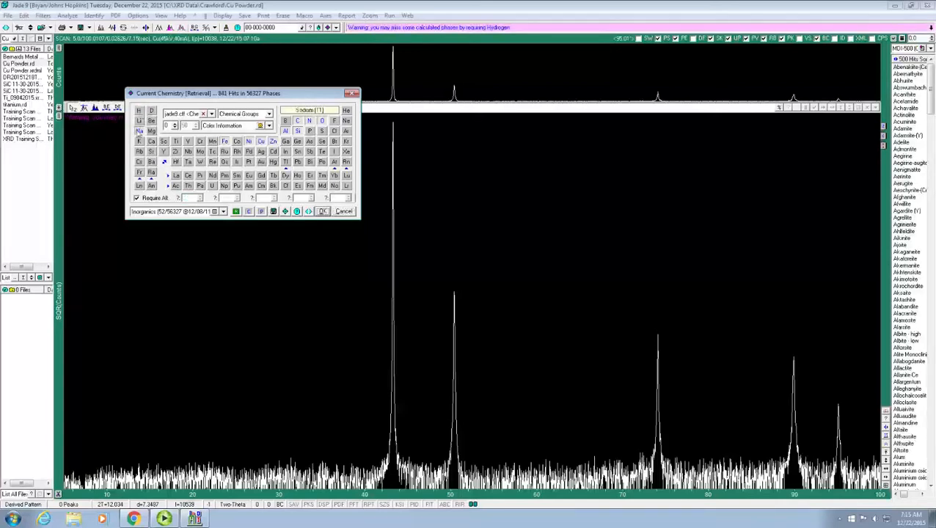
left_click(139, 132)
left_click(139, 132)
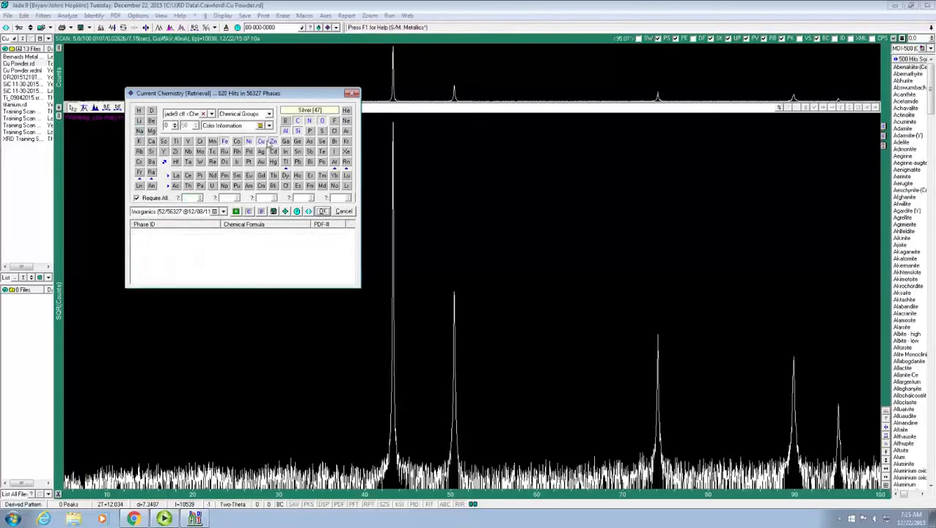
left_click(168, 165)
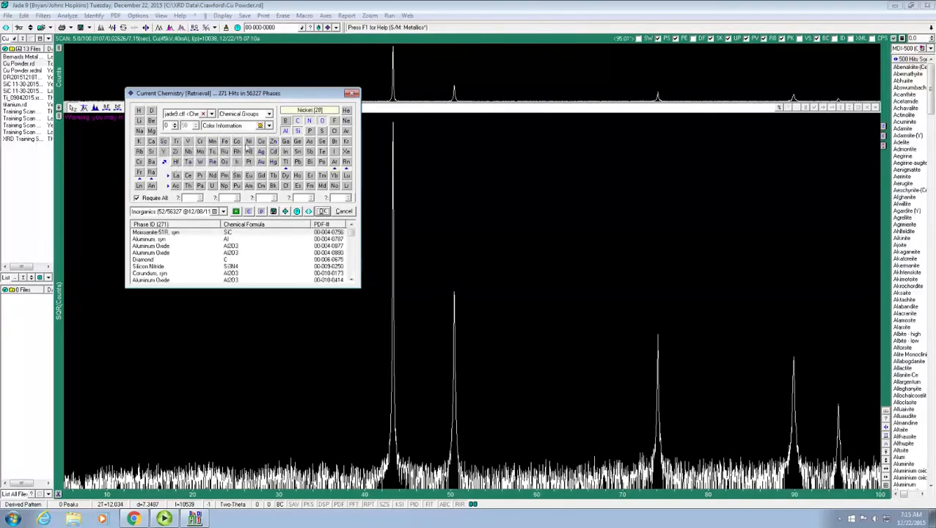
left_click(297, 121)
left_click(297, 122)
left_click(309, 122)
left_click(310, 121)
left_click(322, 122)
left_click(322, 122)
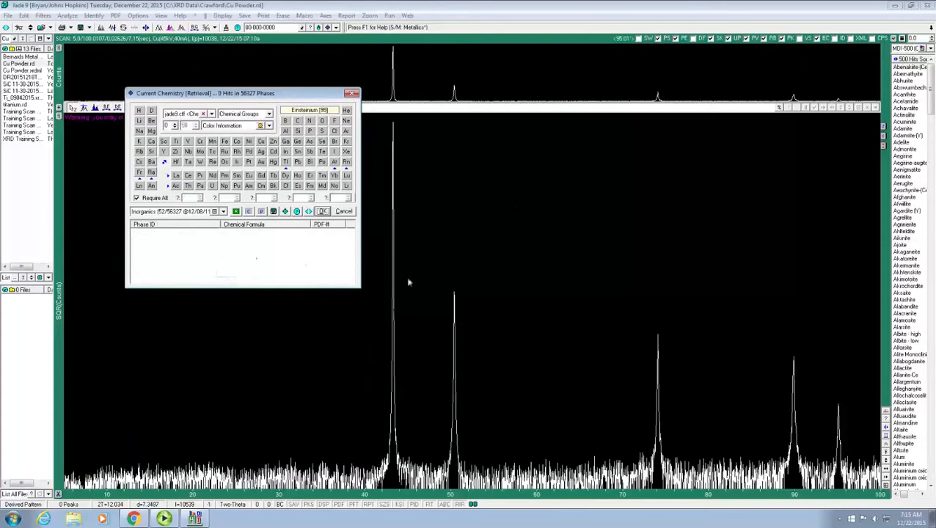
left_click(261, 141)
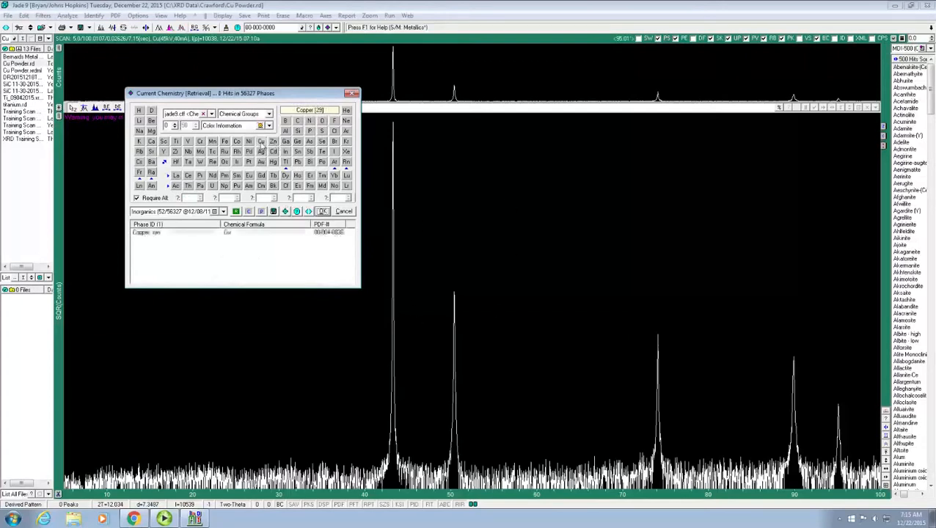
left_click(322, 121)
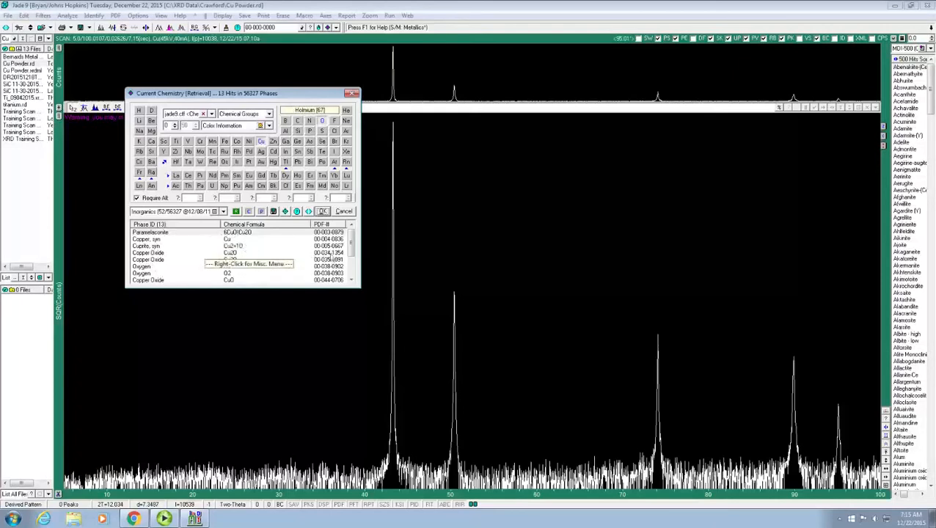
Compare the reference lines of each retrieved copper and oxygen phase with the scan peaks, from Paramelaconite down to the last Oxygen entry
left_click(246, 234)
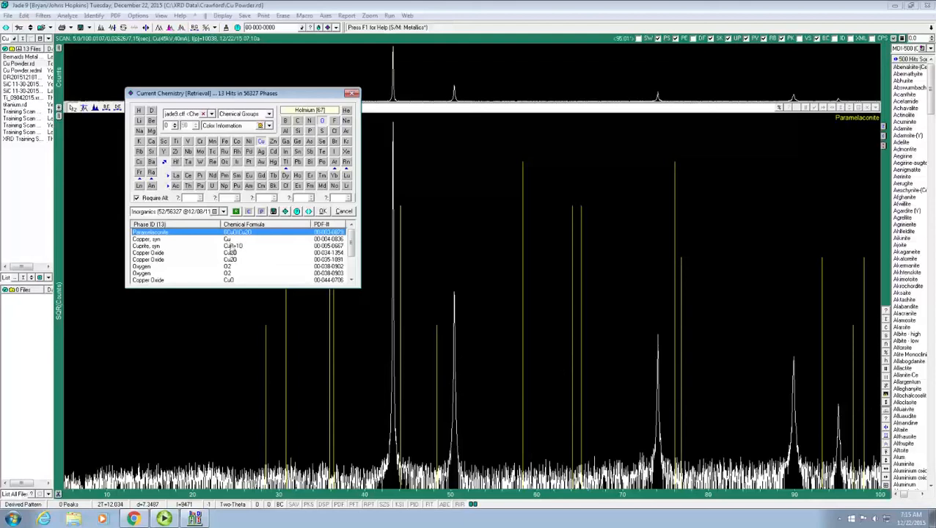
left_click(227, 240)
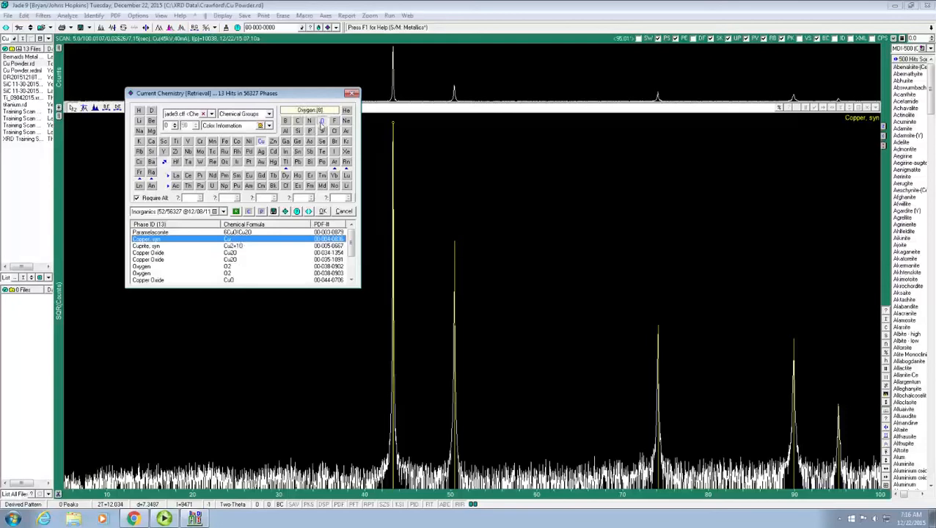
left_click(230, 247)
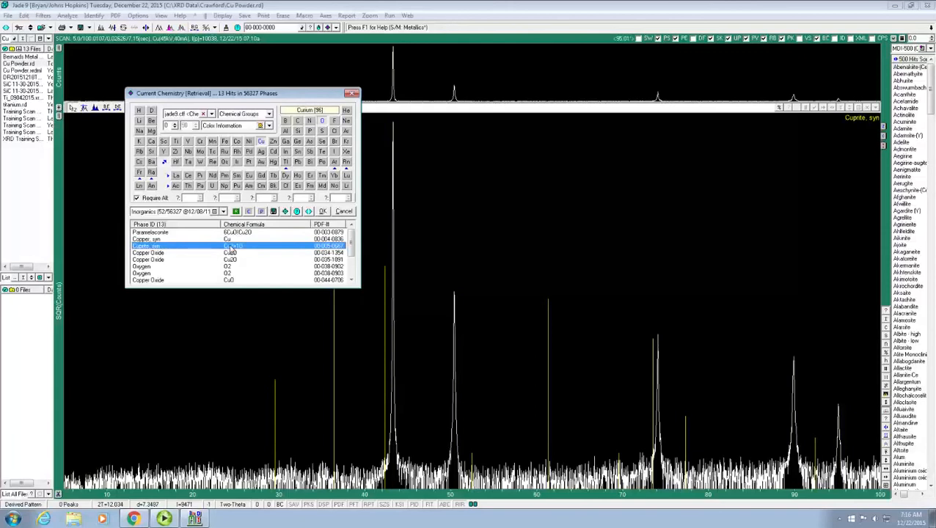
left_click(232, 253)
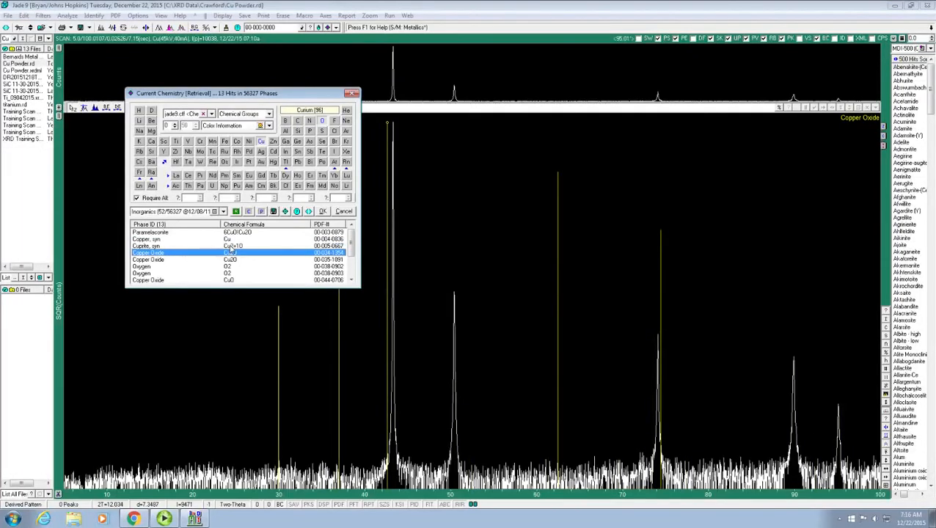
key("Down")
key("Down")
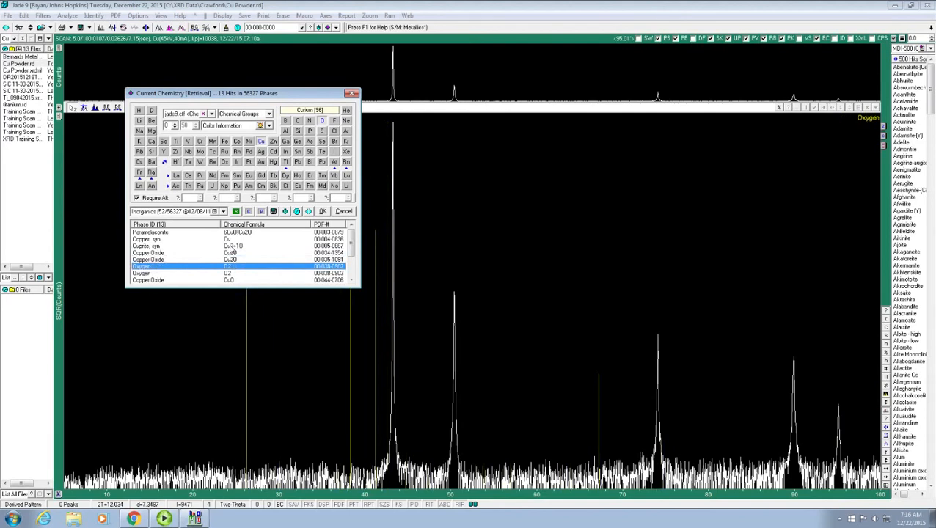
key("Down")
key("Down")
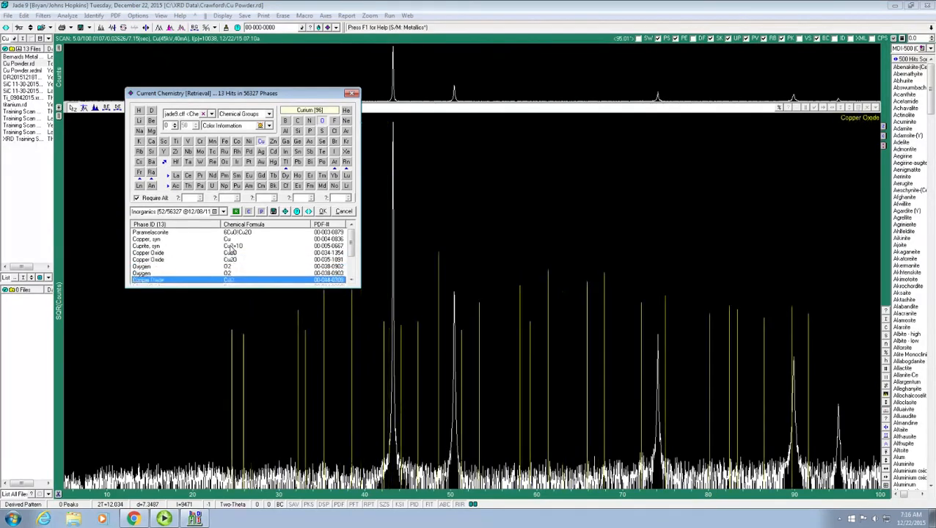
key("Down")
key("Down")
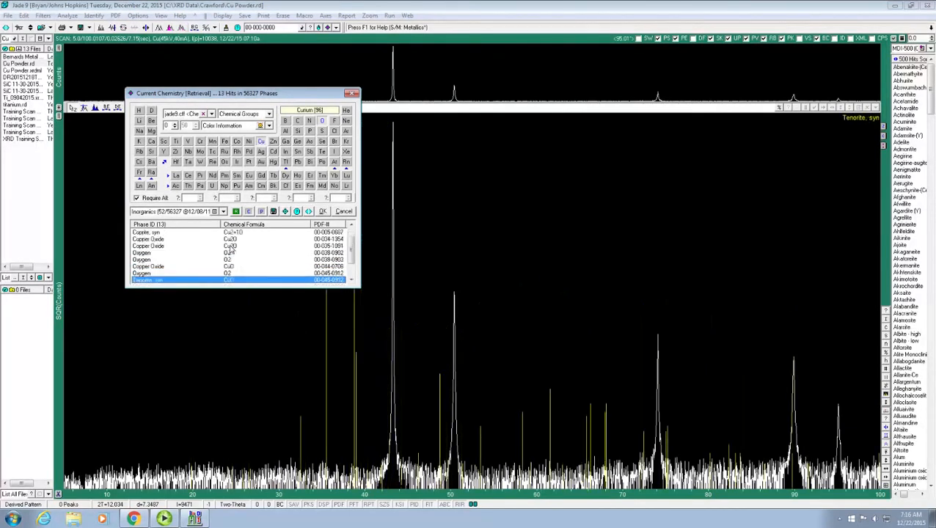
key("Down")
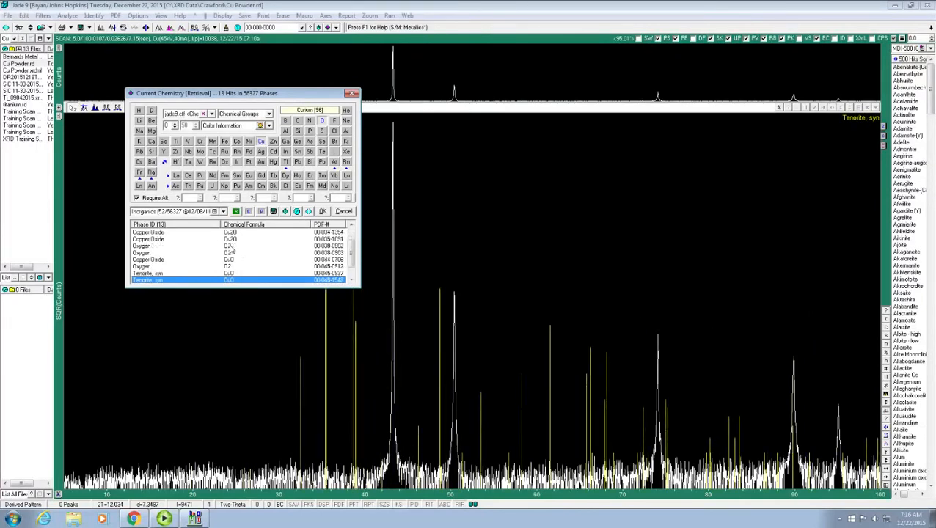
key("Down")
key("Down")
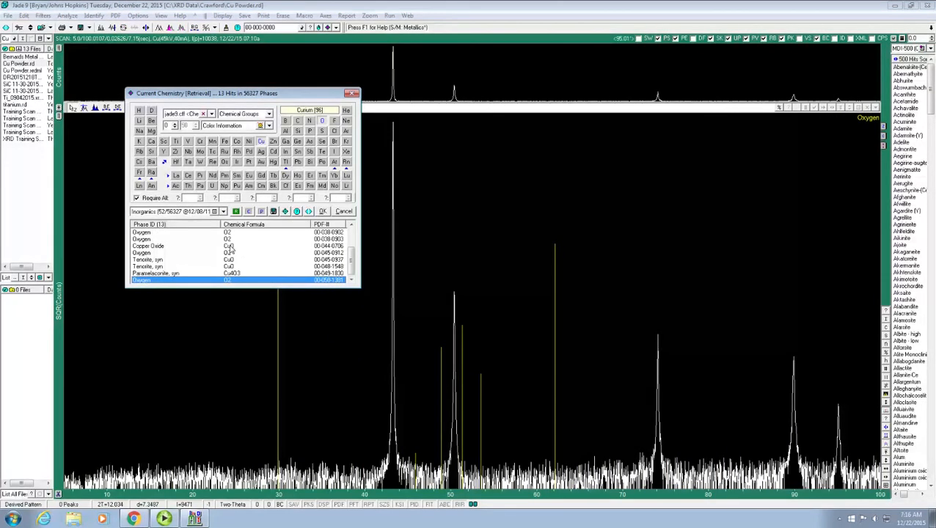
Return to the Copper, syn phase (PDF 00-004-0836) in the hit list and overlay its reference lines on the Cu Powder pattern
key("Up")
key("Up")
key("Up")
key("Up")
key("Up")
key("Up")
key("Up")
key("Up")
key("Up")
key("Up")
key("Up")
key("Up")
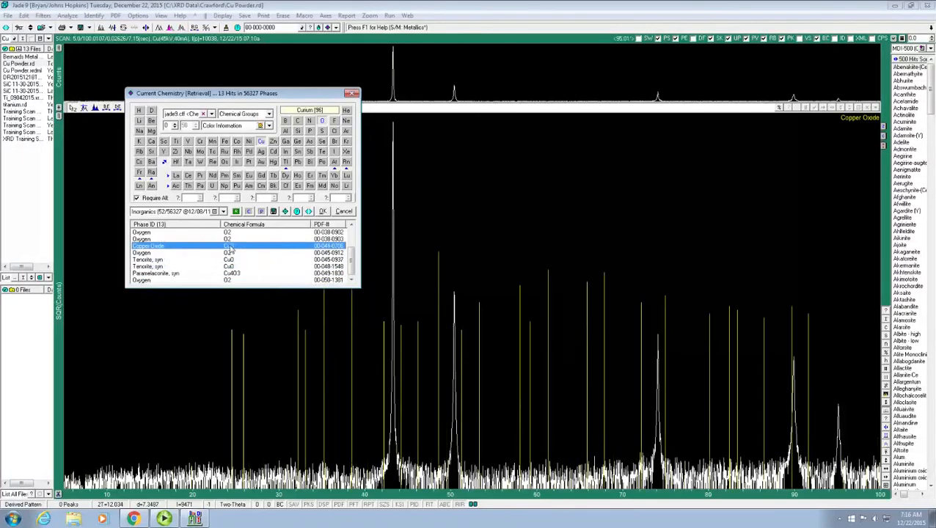
key("Up")
key("Up")
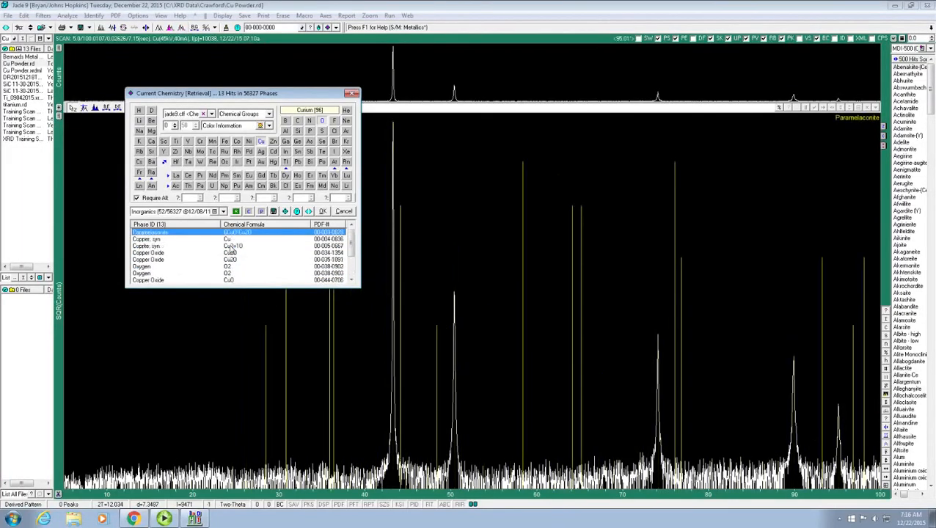
key("Down")
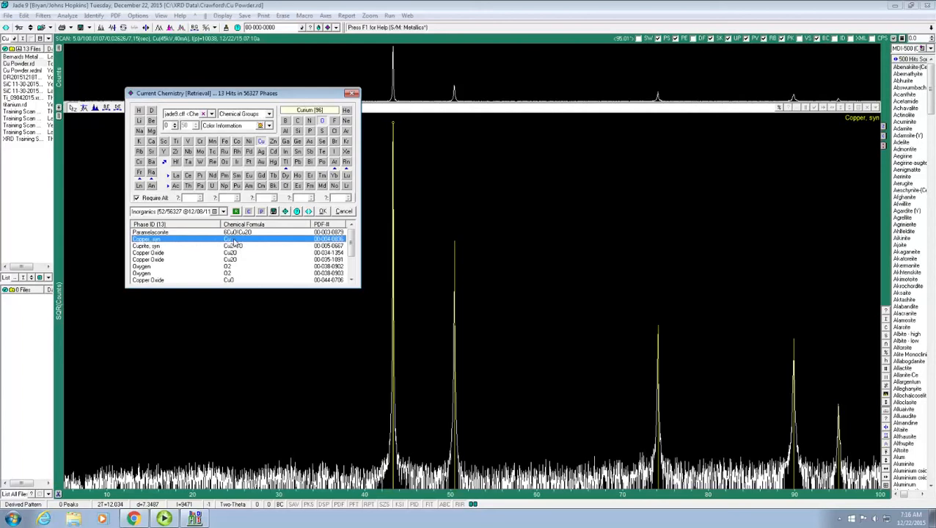
right_click(234, 243)
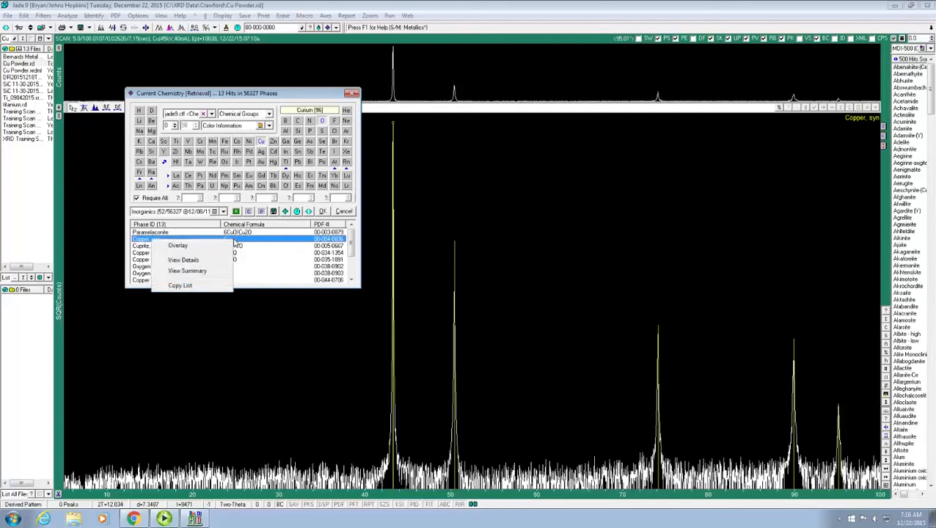
left_click(177, 247)
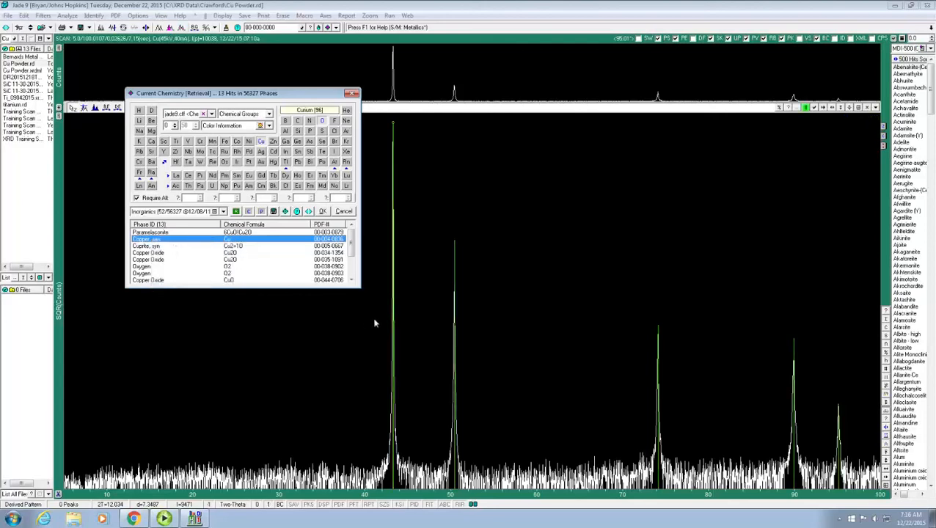